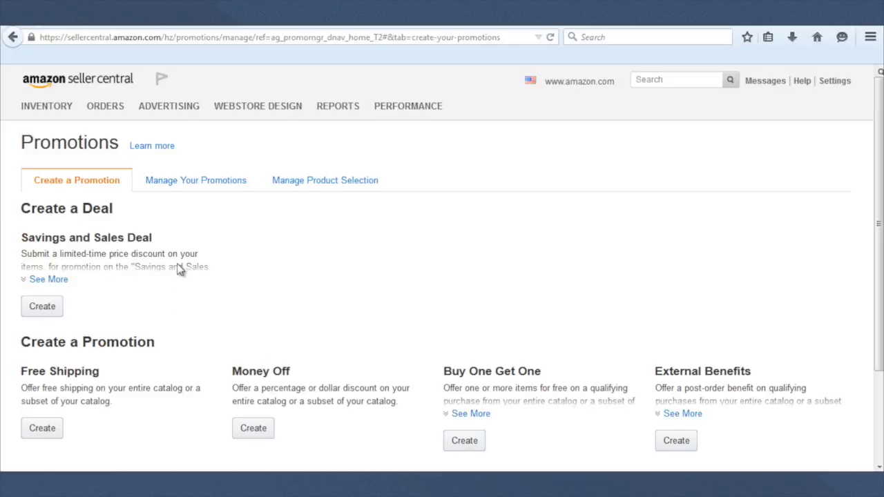
Start creating a Money Off promotion from the available promotion types.
{"action": "scroll", "coordinate": [879, 235], "scroll_direction": "down", "scroll_amount": 2}
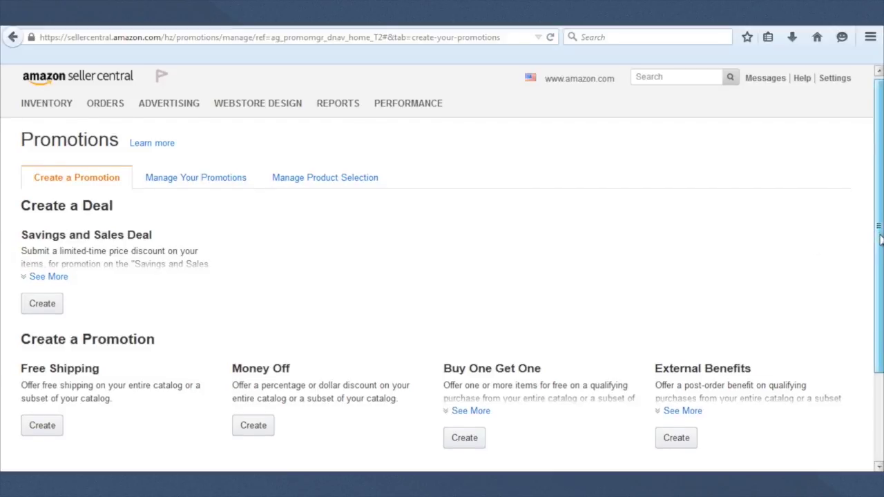
{"action": "scroll", "coordinate": [878, 235], "scroll_direction": "down", "scroll_amount": 1}
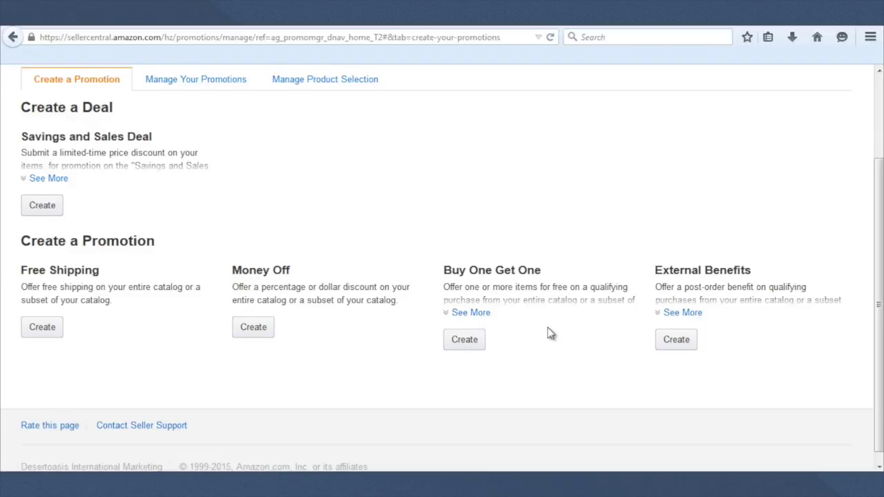
{"action": "scroll", "coordinate": [550, 334], "scroll_direction": "down", "scroll_amount": 1}
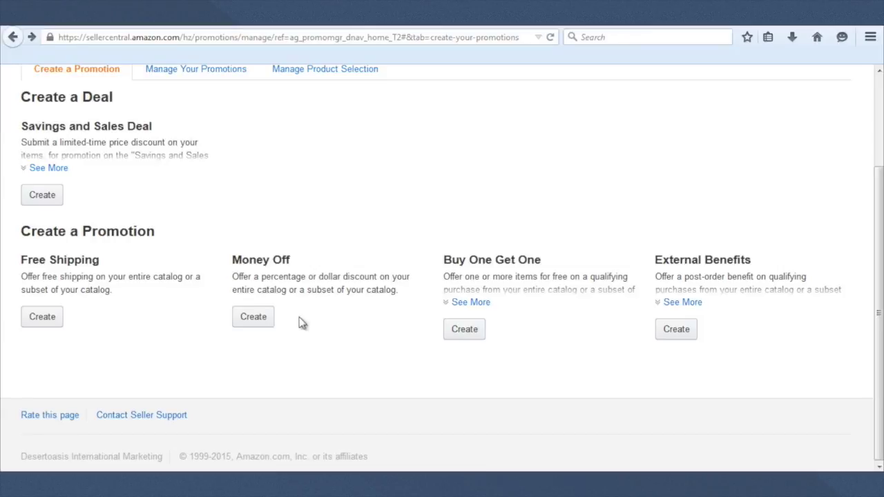
{"action": "left_click", "coordinate": [253, 316]}
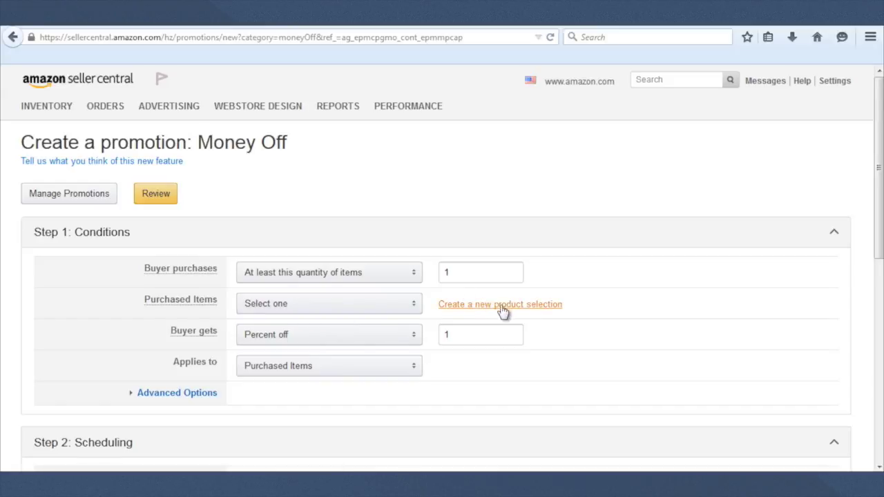
Start a new product selection for the purchased items, using the ASIN List type.
{"action": "left_click", "coordinate": [523, 311]}
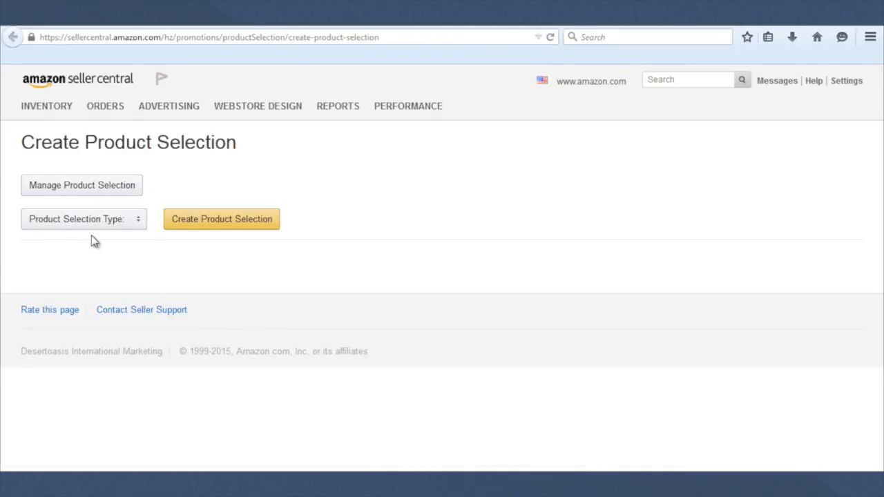
{"action": "left_click", "coordinate": [140, 222]}
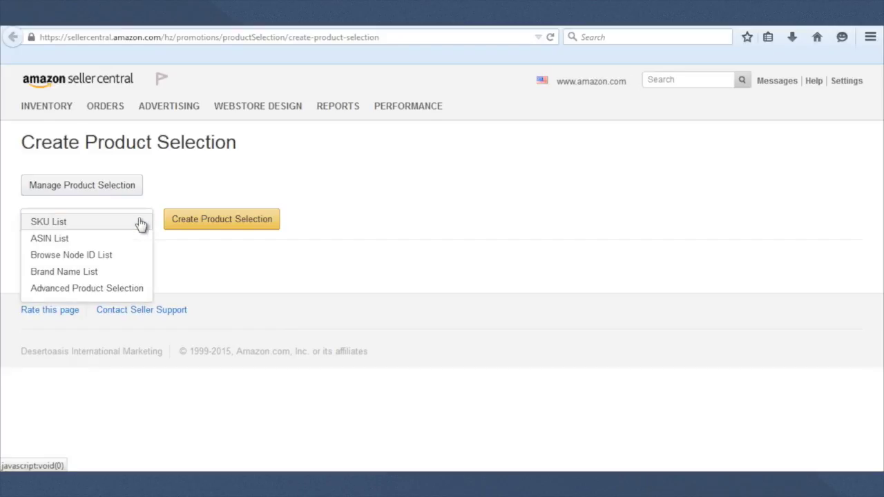
{"action": "left_click", "coordinate": [61, 243]}
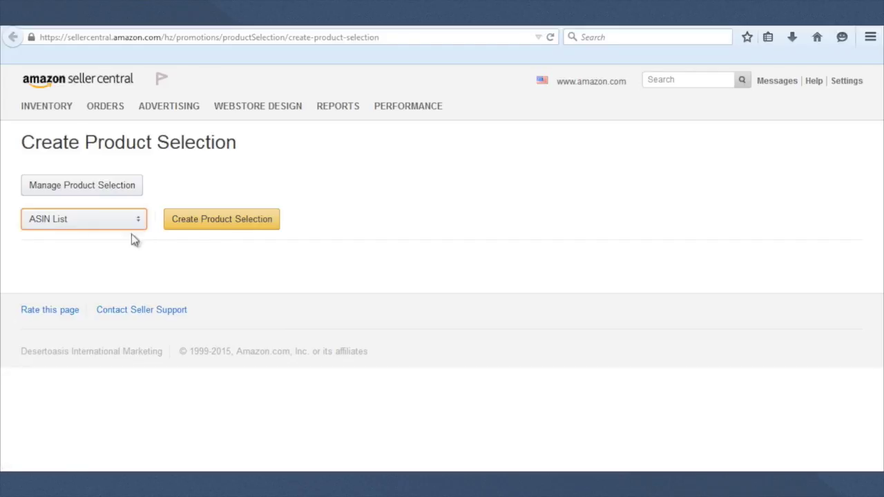
{"action": "left_click", "coordinate": [234, 221]}
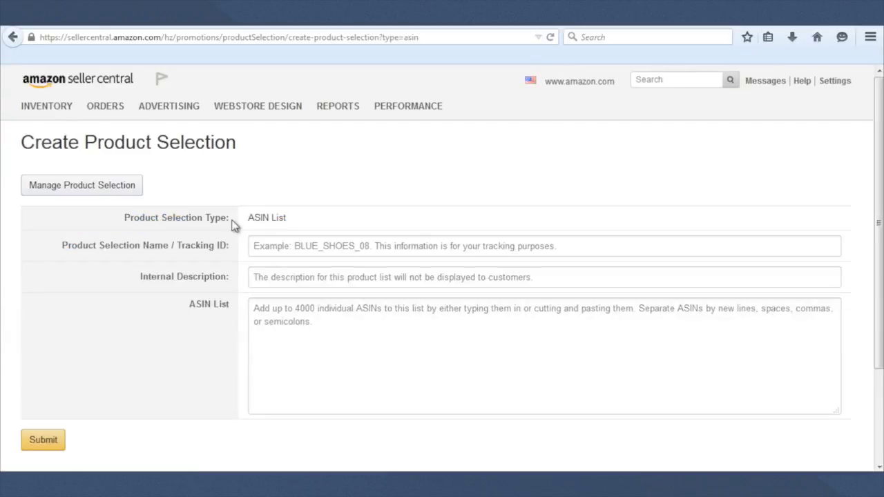
Enter "Fogless Shower Mirror" as both the product selection name / tracking ID and the internal description.
{"action": "left_click", "coordinate": [282, 247]}
{"action": "type", "text": "Fogless Shower Mirror"}
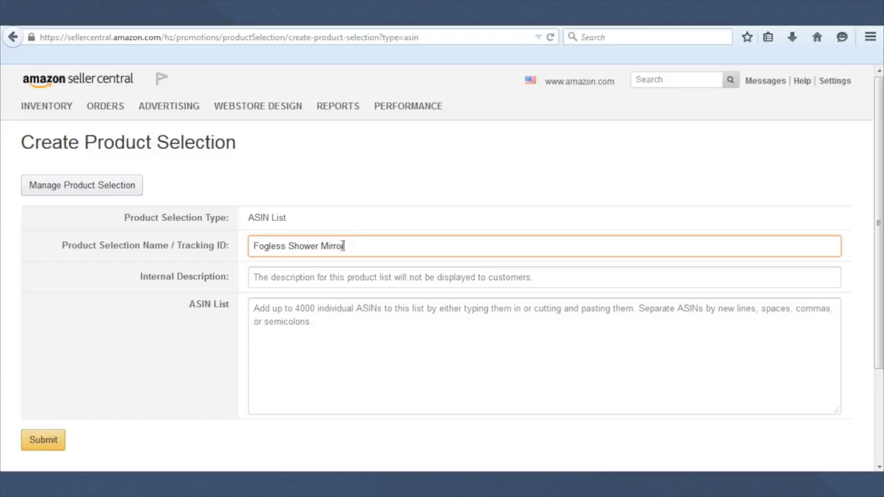
{"action": "left_click", "coordinate": [400, 279]}
{"action": "type", "text": "Fogless Shower Mirror"}
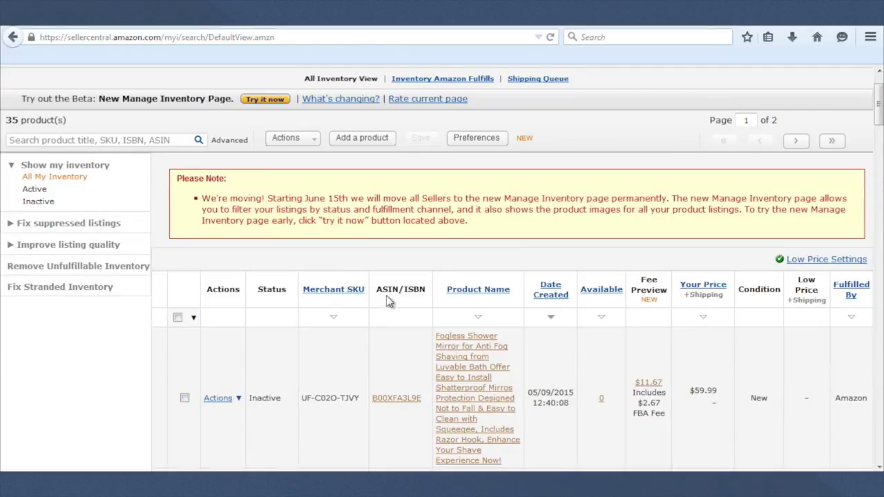
Copy the fogless shower mirror's ASIN B00XFA3L9E from the inventory into the ASIN list and submit the product selection.
{"action": "left_click_drag", "start_coordinate": [421, 399], "coordinate": [375, 404]}
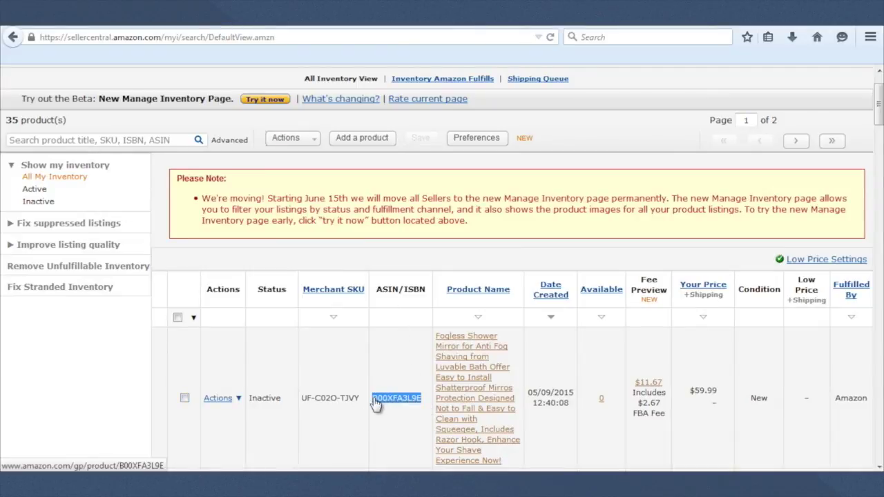
{"action": "right_click", "coordinate": [375, 405]}
{"action": "left_click", "coordinate": [415, 268]}
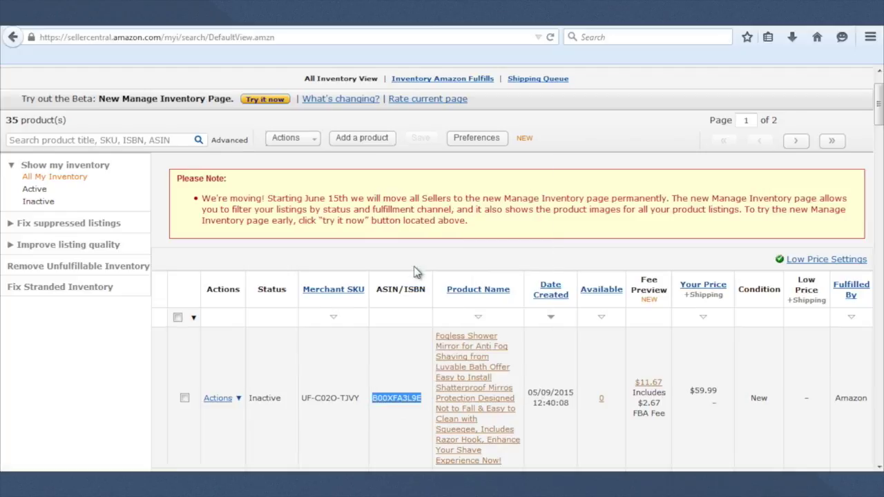
{"action": "left_click", "coordinate": [127, 25]}
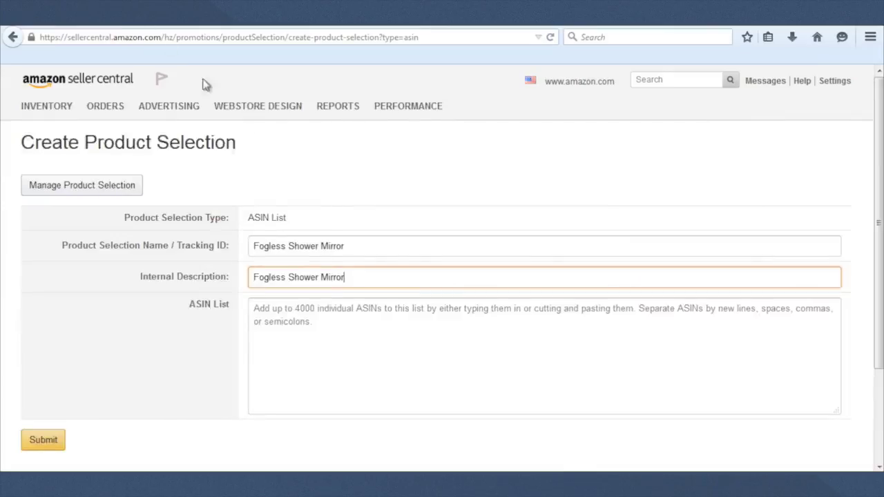
{"action": "left_click", "coordinate": [306, 330]}
{"action": "right_click", "coordinate": [306, 330]}
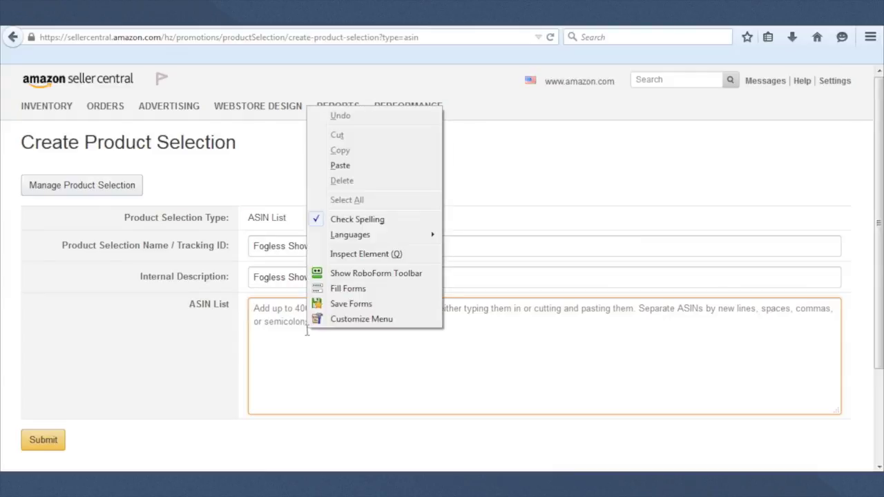
{"action": "left_click", "coordinate": [329, 166]}
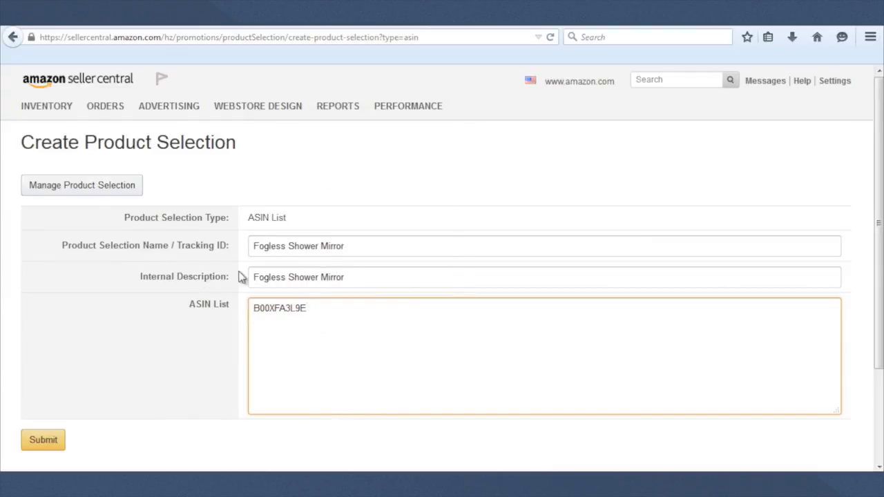
{"action": "left_click", "coordinate": [46, 440]}
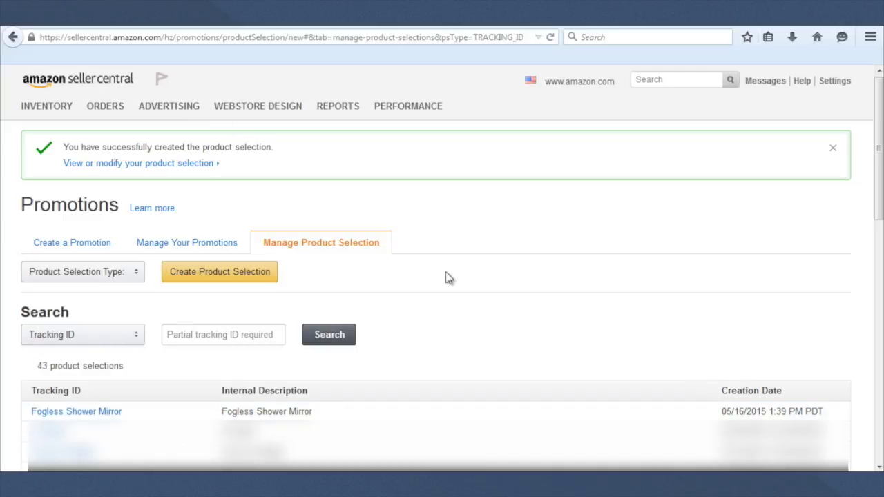
In the Money Off promotion, choose Fogless Shower Mirror as the purchased items and set the buyer's benefit to an amount off of $38.95.
{"action": "left_click", "coordinate": [59, 26]}
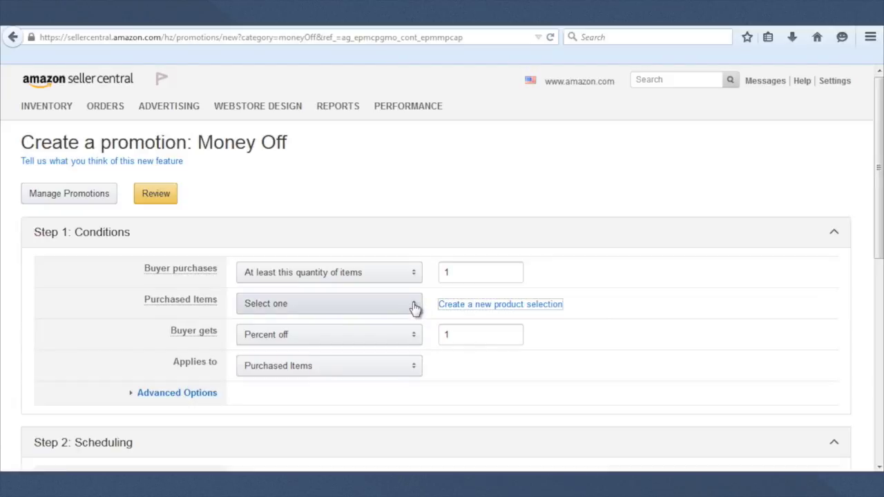
{"action": "left_click", "coordinate": [266, 333]}
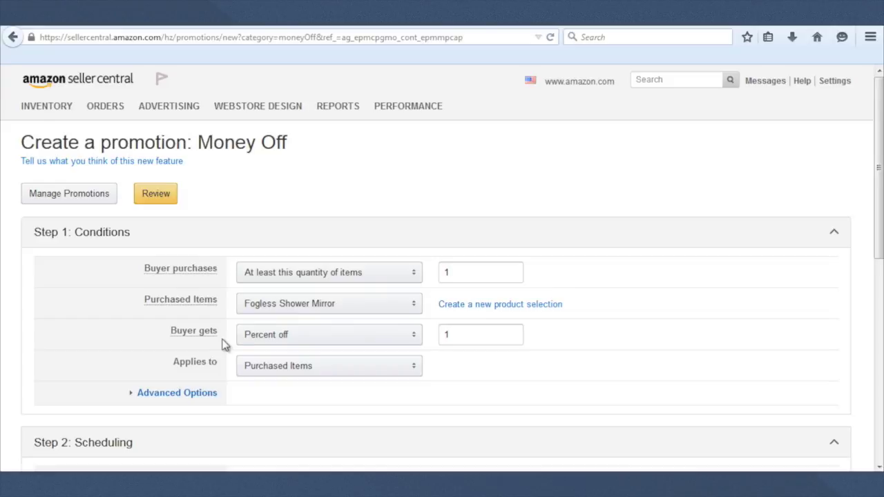
{"action": "left_click", "coordinate": [415, 338]}
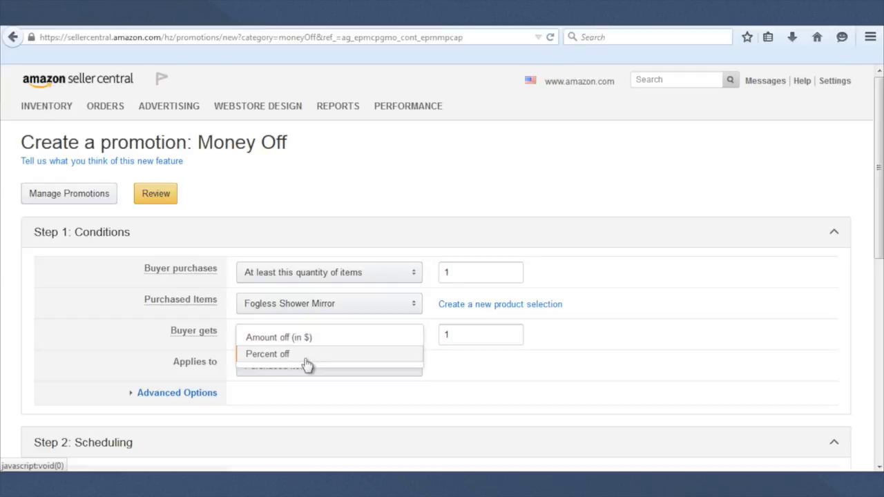
{"action": "left_click", "coordinate": [280, 337]}
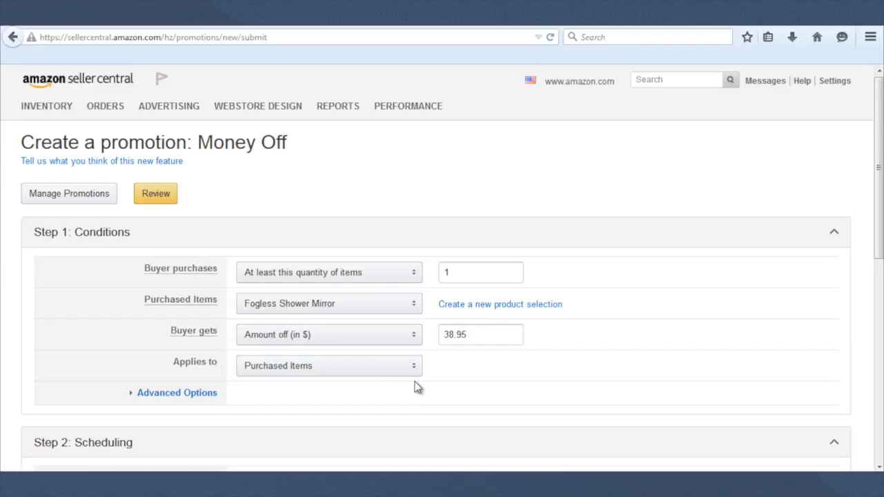
{"action": "left_click", "coordinate": [186, 395]}
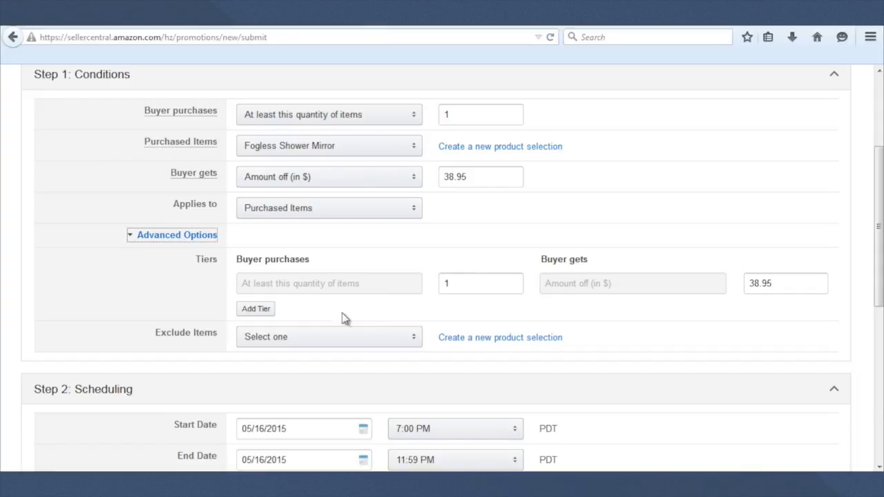
{"action": "left_click", "coordinate": [181, 239]}
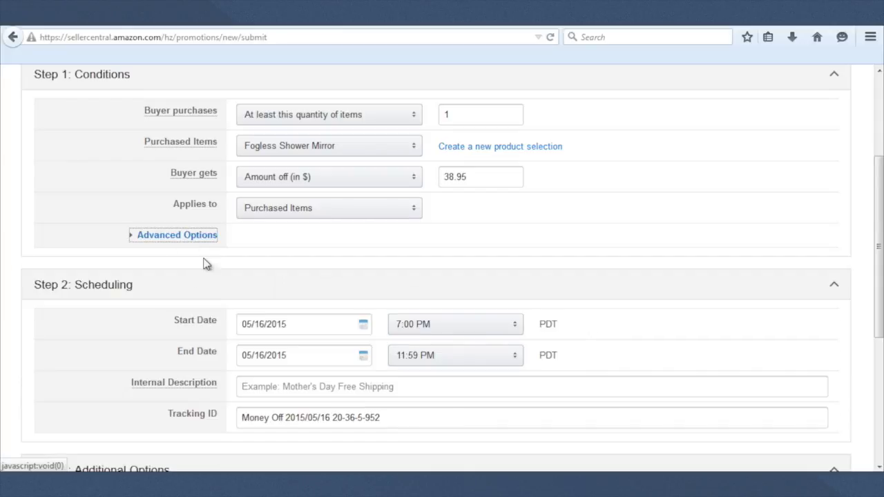
Schedule the promotion to end on 05/23/2015 and enter "Fogless Shower Mirror $38.95 Off" as its internal description.
{"action": "scroll", "coordinate": [300, 278], "scroll_direction": "down", "scroll_amount": 2}
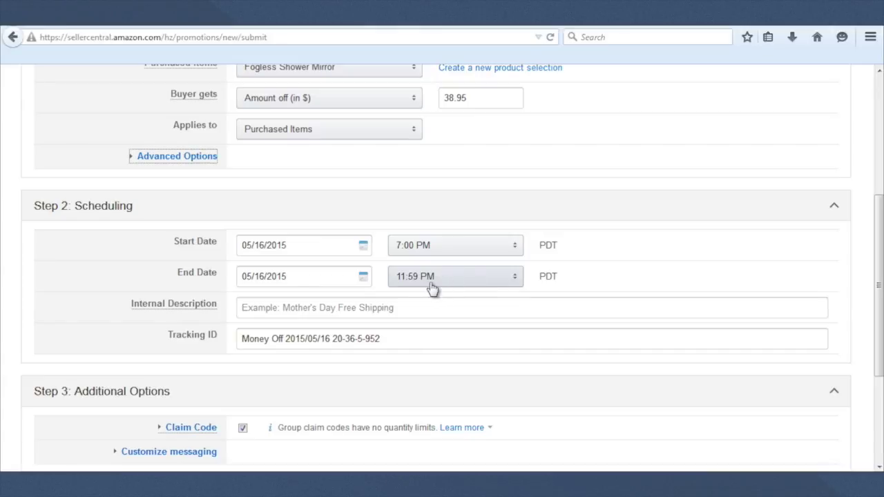
{"action": "left_click", "coordinate": [362, 276]}
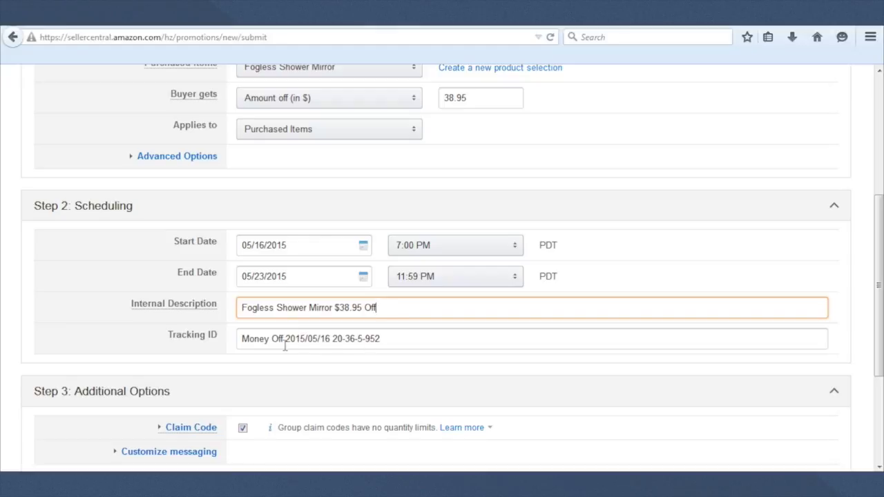
Expand the claim code settings and generate a new suggested claim code for the promotion.
{"action": "scroll", "coordinate": [116, 248], "scroll_direction": "down", "scroll_amount": 3}
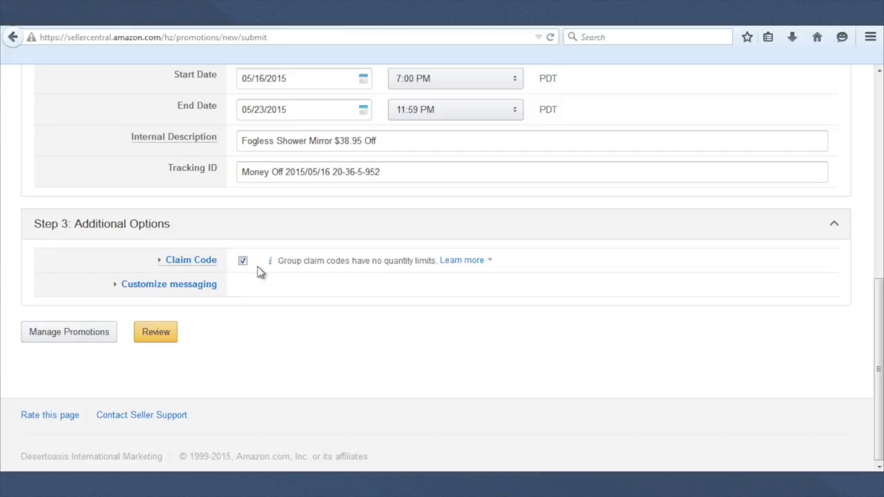
{"action": "left_click", "coordinate": [193, 262]}
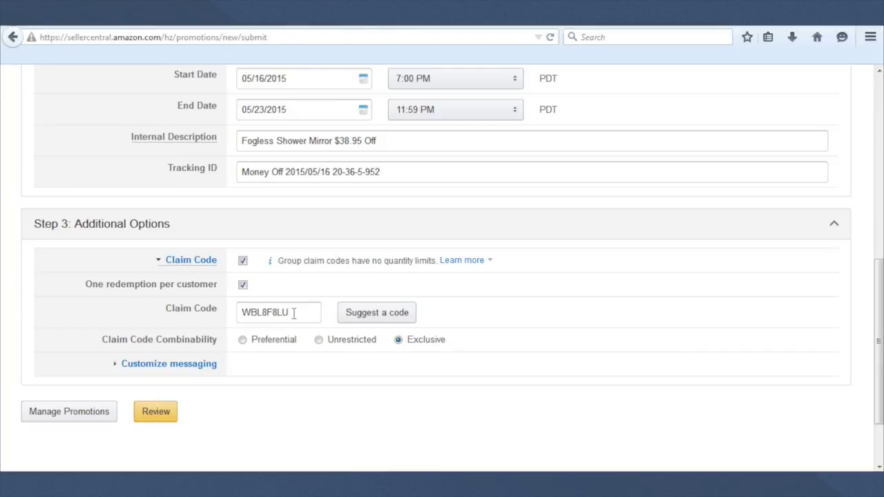
{"action": "left_click", "coordinate": [366, 317]}
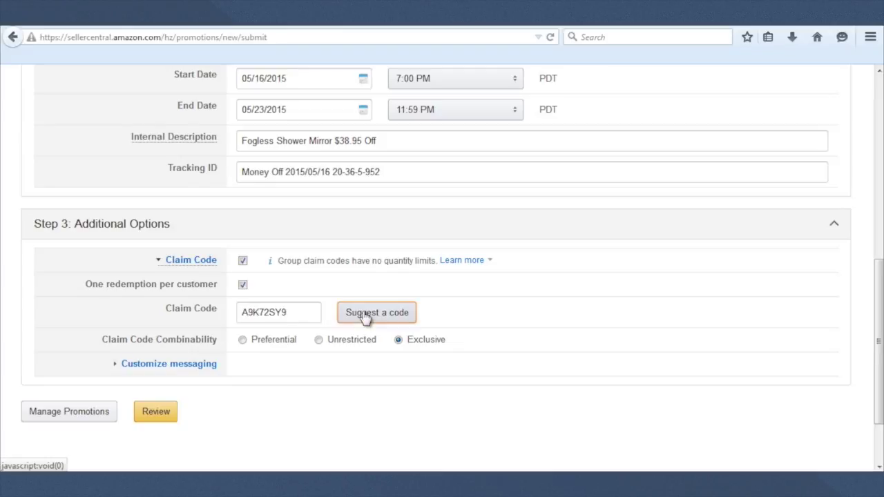
{"action": "left_click", "coordinate": [366, 317]}
{"action": "left_click", "coordinate": [392, 317]}
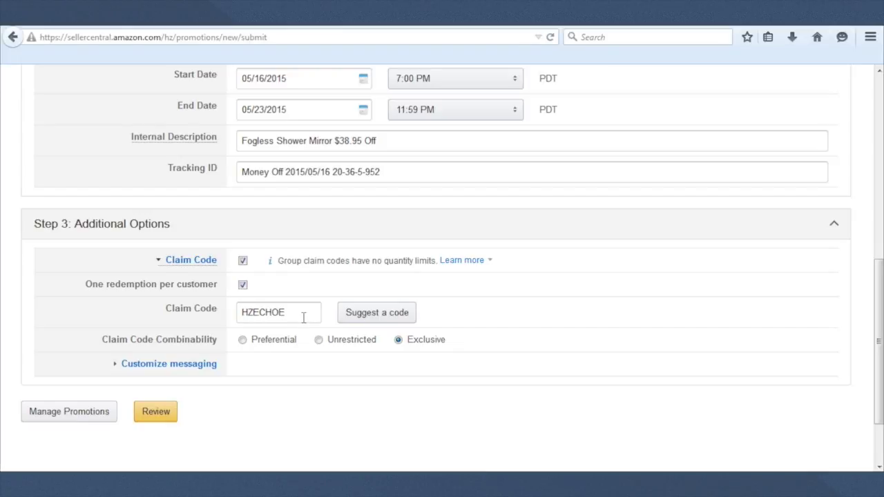
{"action": "left_click_drag", "start_coordinate": [289, 312], "coordinate": [237, 316]}
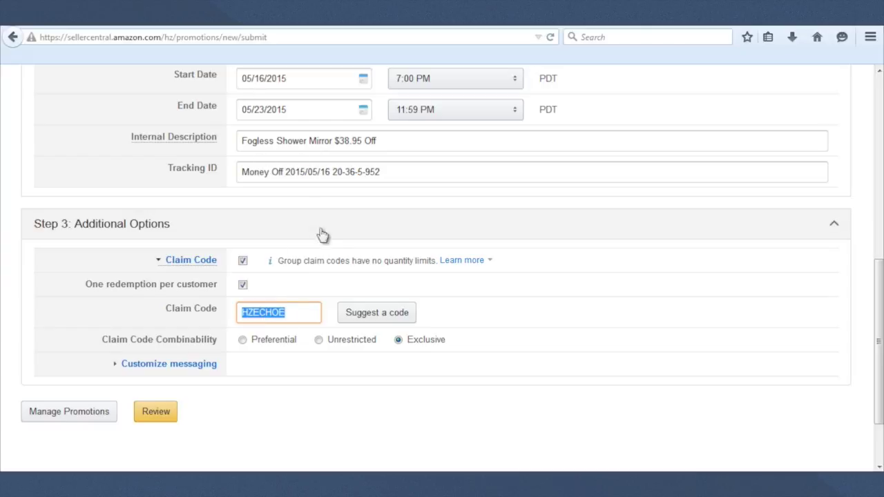
{"action": "key", "text": "alt+Left"}
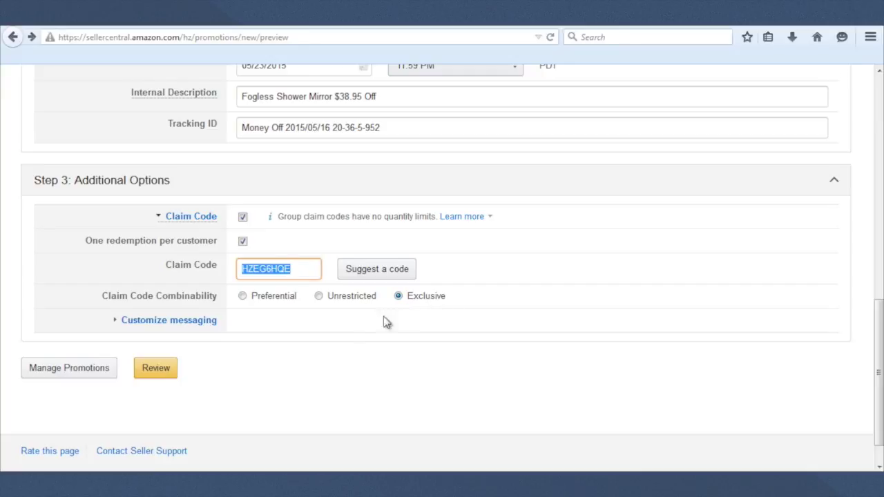
Expand the customize messaging options and check what the detail page display text option offers, leaving it switched off.
{"action": "left_click", "coordinate": [188, 322]}
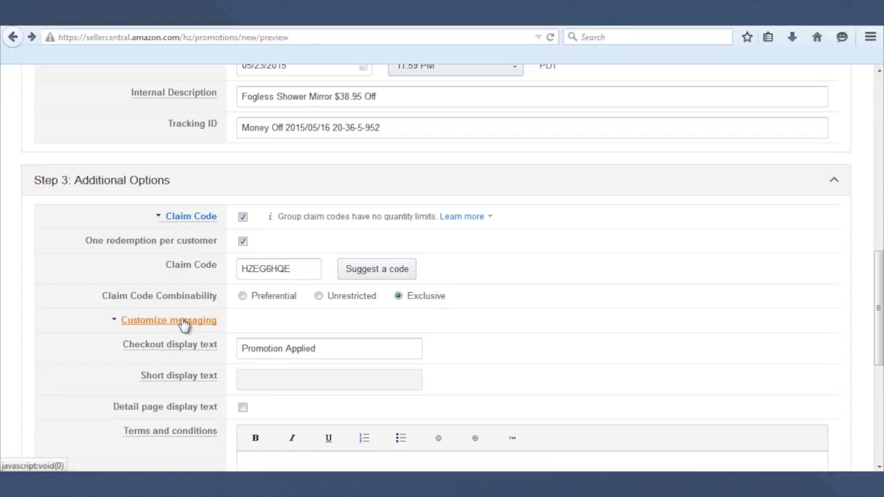
{"action": "scroll", "coordinate": [183, 325], "scroll_direction": "down", "scroll_amount": 2}
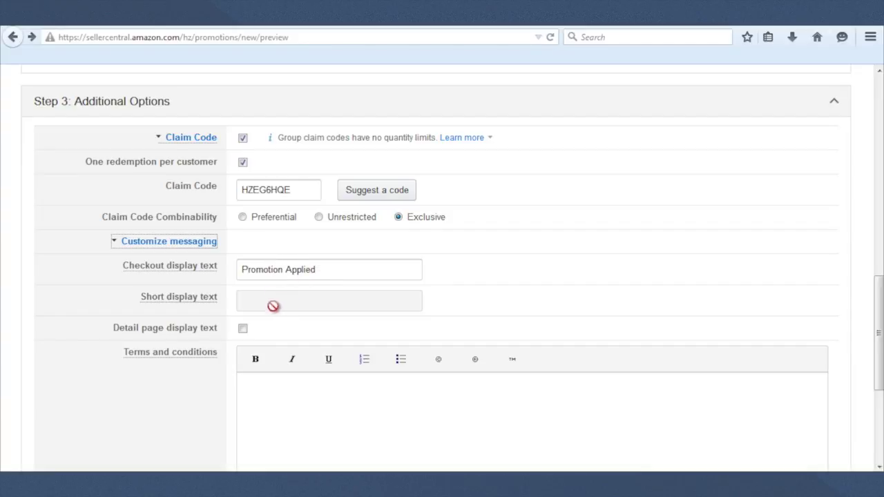
{"action": "mouse_move", "coordinate": [194, 302]}
{"action": "left_click", "coordinate": [276, 333]}
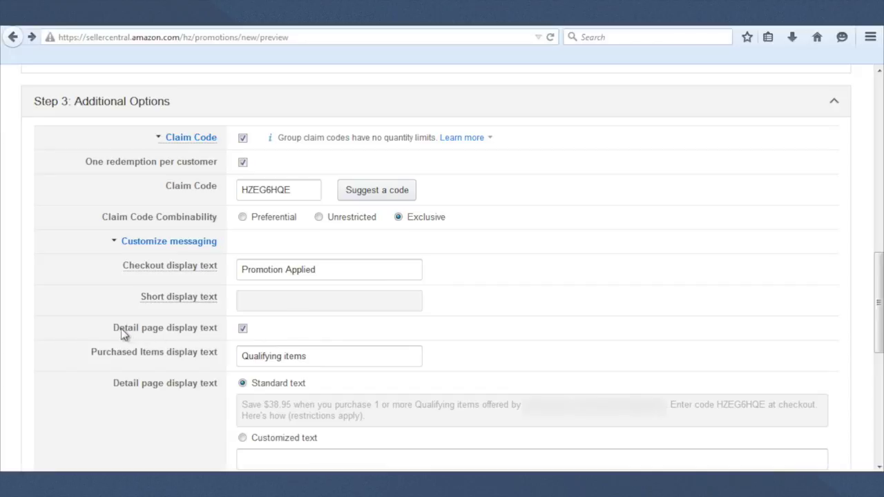
{"action": "left_click", "coordinate": [243, 329]}
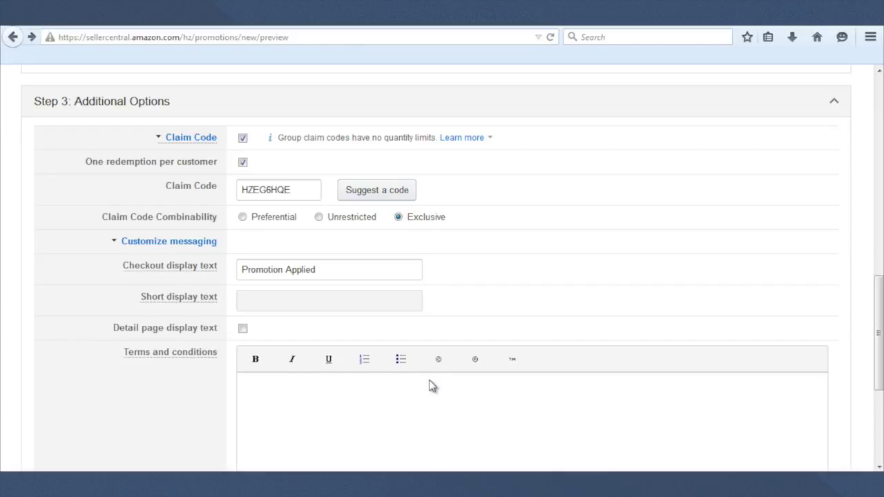
{"action": "scroll", "coordinate": [430, 385], "scroll_direction": "down", "scroll_amount": 1}
{"action": "scroll", "coordinate": [325, 344], "scroll_direction": "up", "scroll_amount": 1}
{"action": "left_click", "coordinate": [208, 140]}
{"action": "left_click", "coordinate": [249, 145]}
{"action": "scroll", "coordinate": [250, 341], "scroll_direction": "down", "scroll_amount": 3}
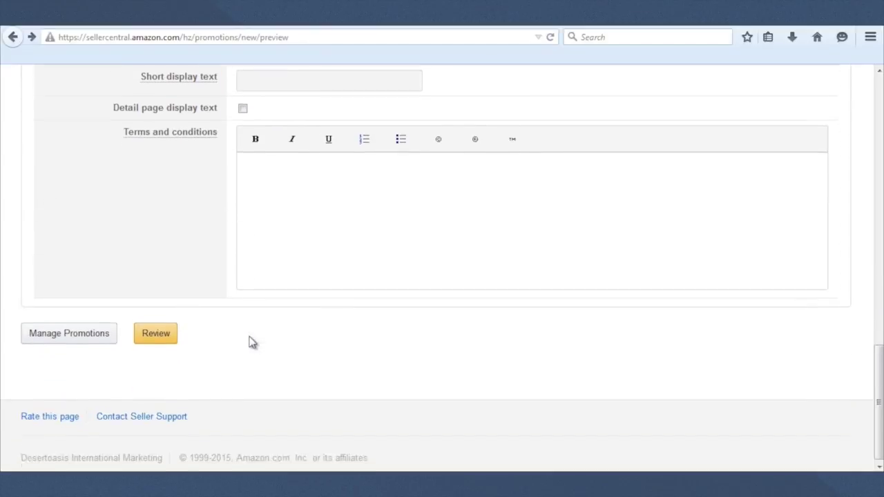
Review the promotion's conditions, scheduling, additional options and terms, and submit the promotion.
{"action": "left_click", "coordinate": [154, 334]}
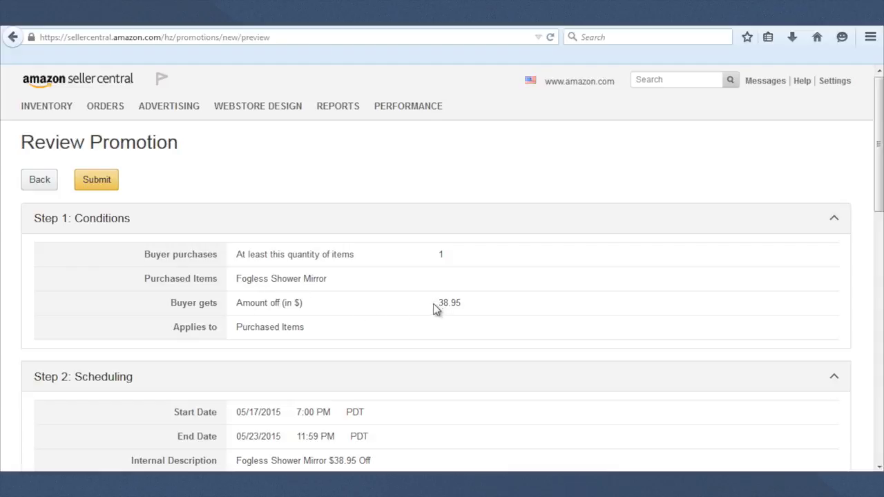
{"action": "scroll", "coordinate": [178, 314], "scroll_direction": "down", "scroll_amount": 3}
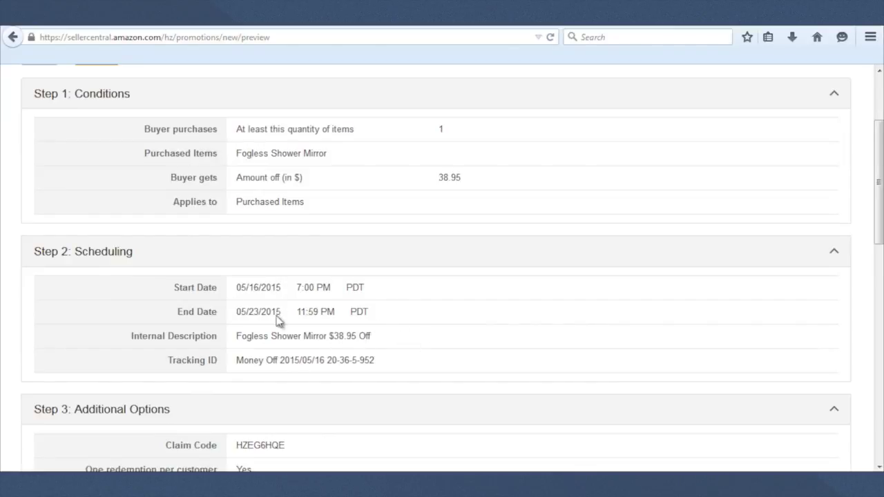
{"action": "scroll", "coordinate": [244, 362], "scroll_direction": "down", "scroll_amount": 1}
{"action": "scroll", "coordinate": [246, 360], "scroll_direction": "down", "scroll_amount": 5}
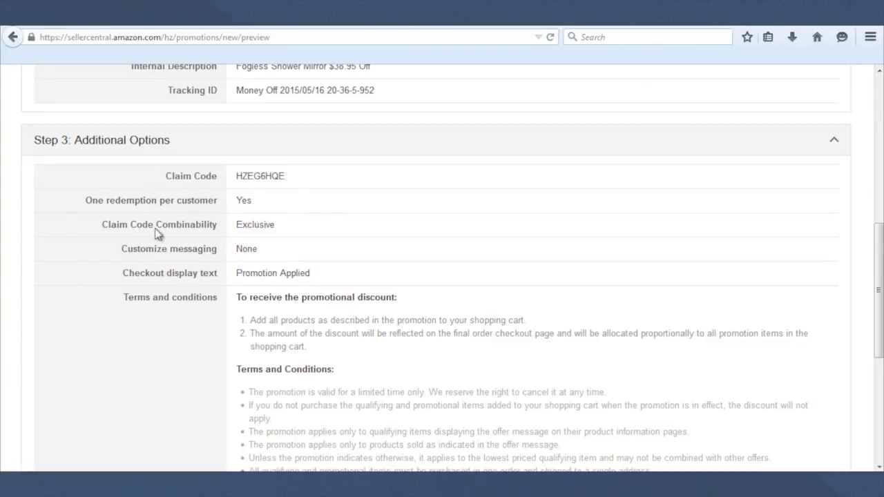
{"action": "scroll", "coordinate": [220, 271], "scroll_direction": "down", "scroll_amount": 2}
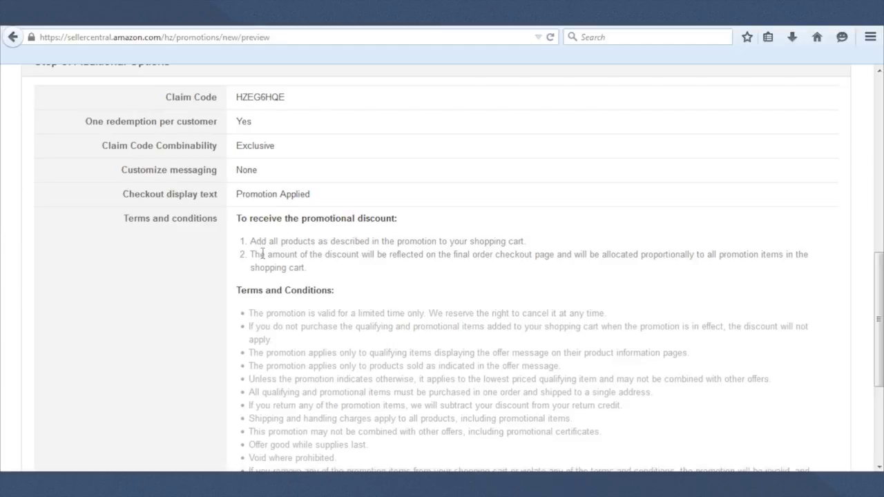
{"action": "scroll", "coordinate": [255, 266], "scroll_direction": "down", "scroll_amount": 4}
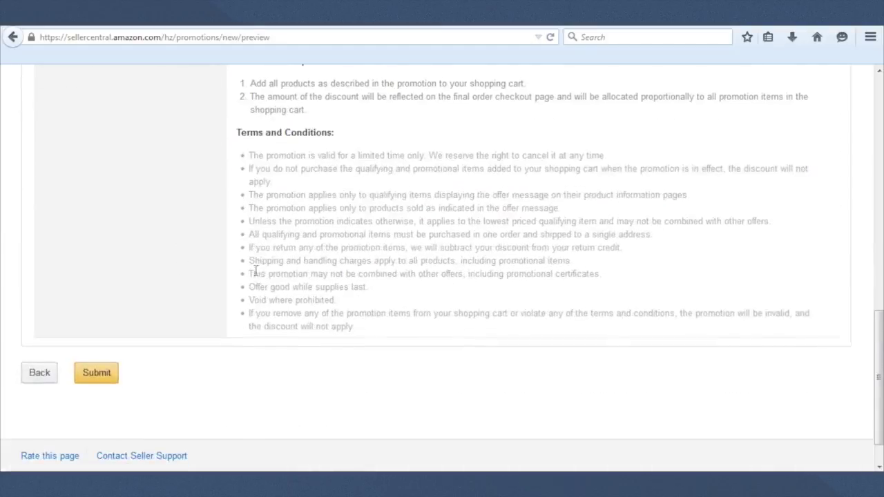
{"action": "left_click", "coordinate": [99, 373]}
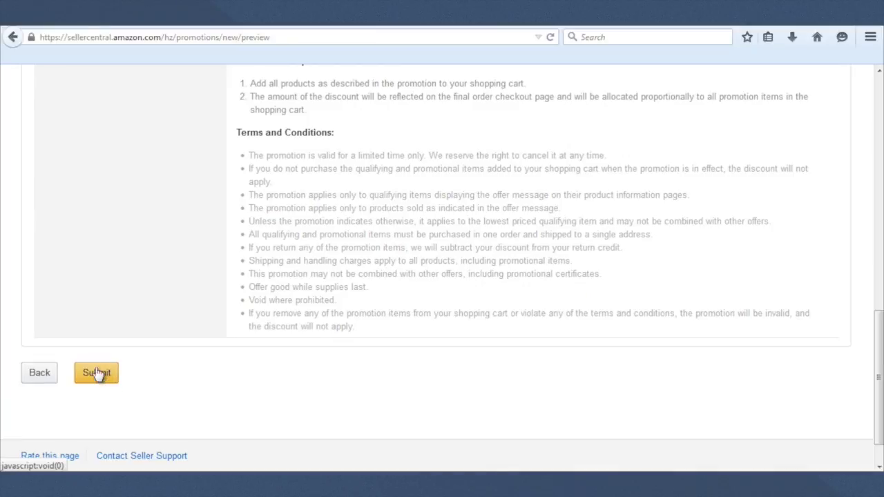